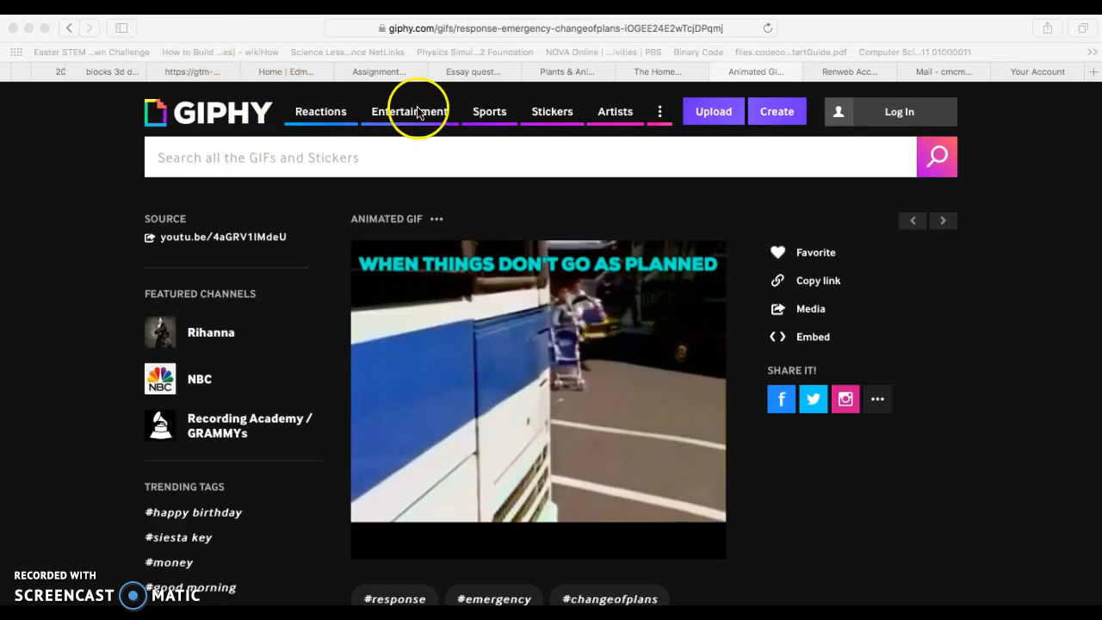
# - Open the GIF Maker and load the "Friends Top 10 Funniest Scenes" YouTube video using its copied URL
pyautogui.click(782, 114)
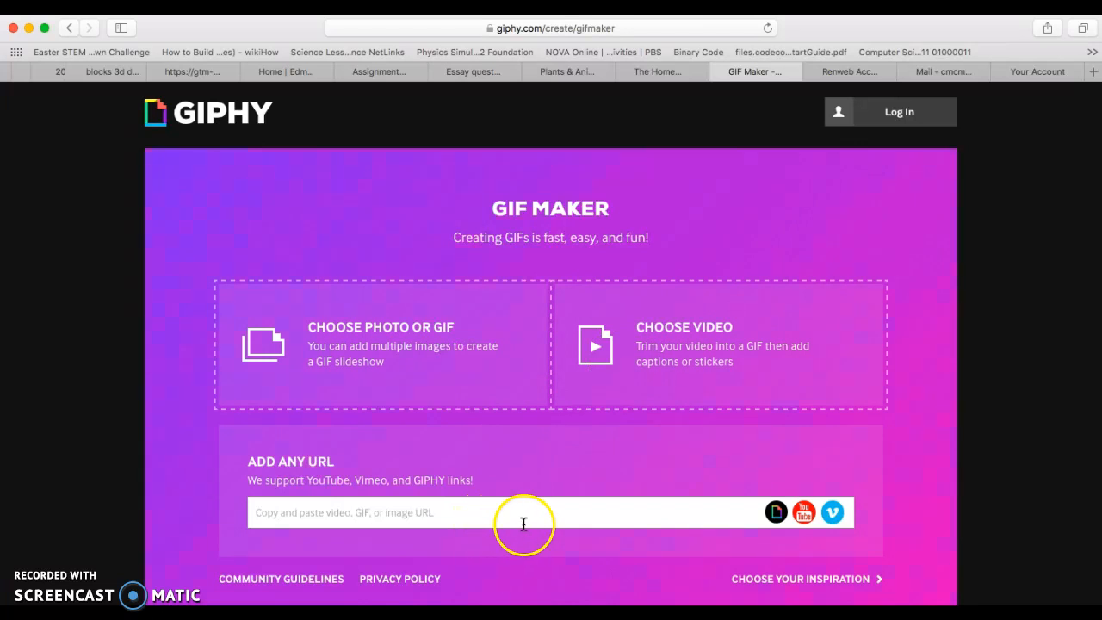
pyautogui.scroll(-1, 522, 502)
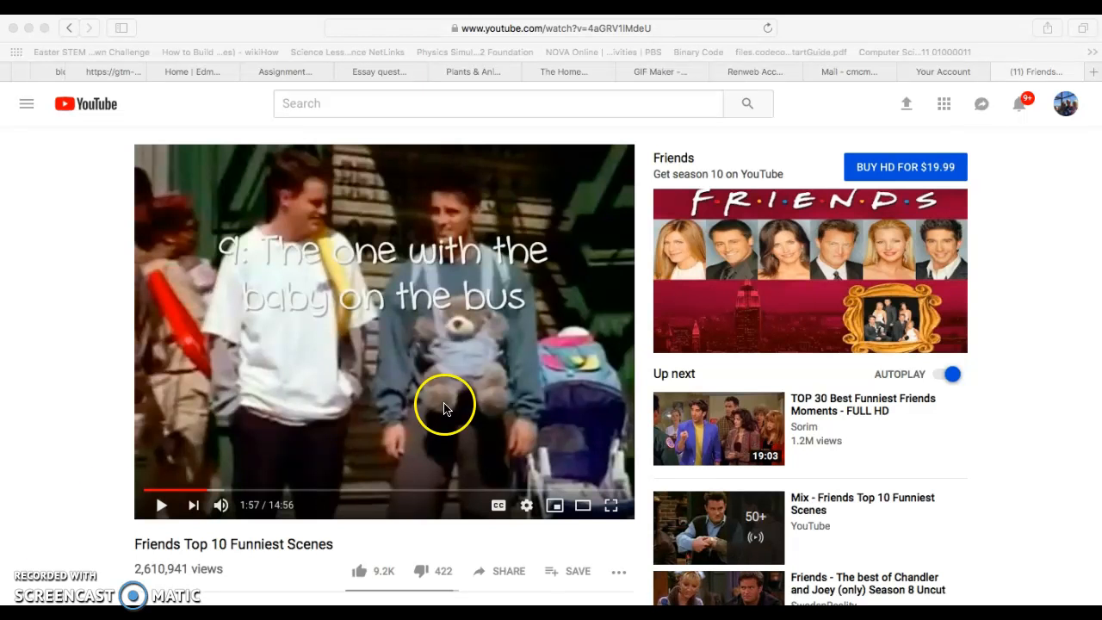
pyautogui.click(598, 31)
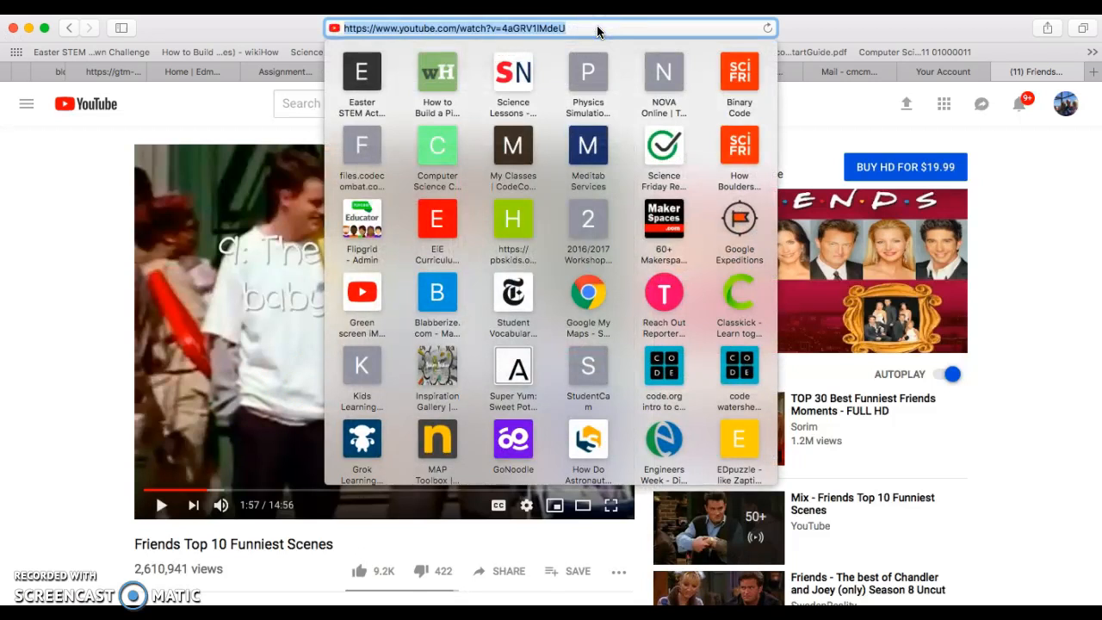
pyautogui.click(923, 28)
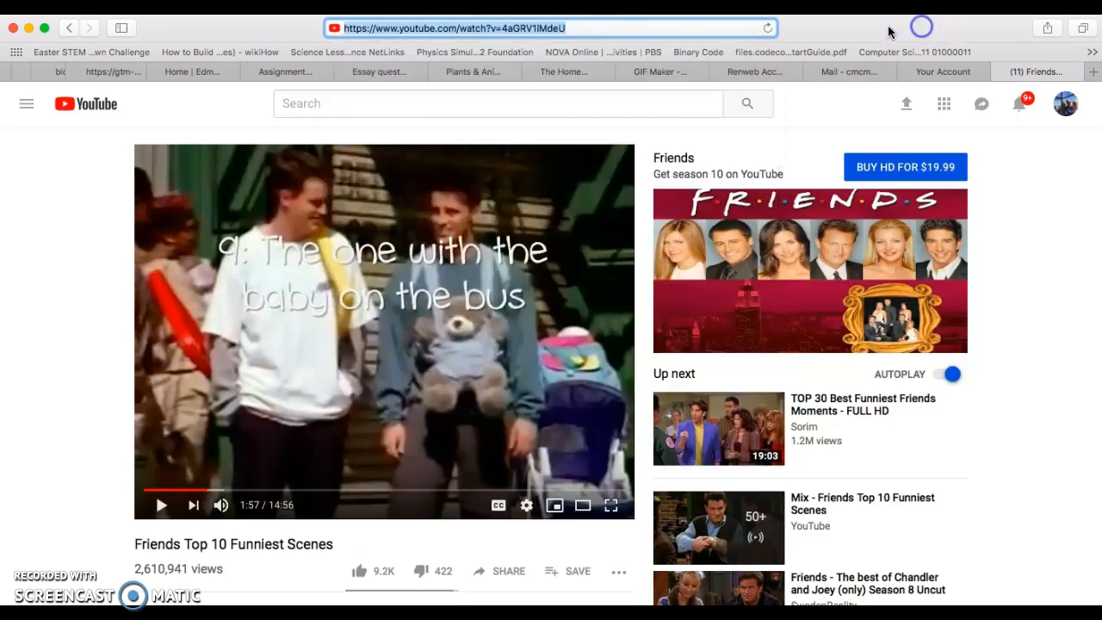
pyautogui.click(685, 69)
pyautogui.click(404, 502)
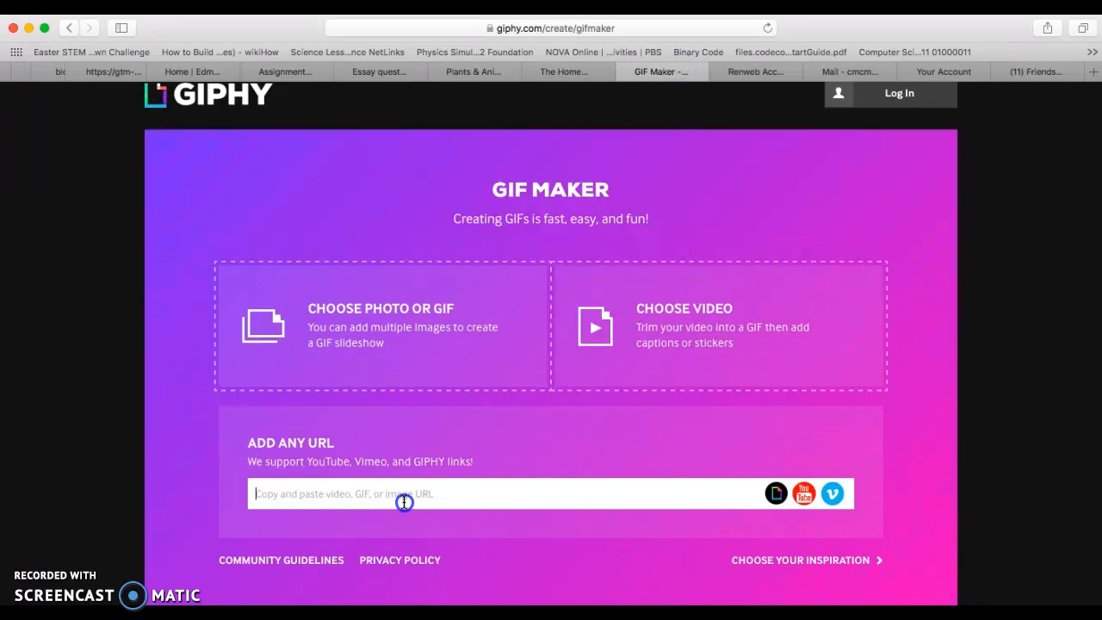
pyautogui.press('super+v')
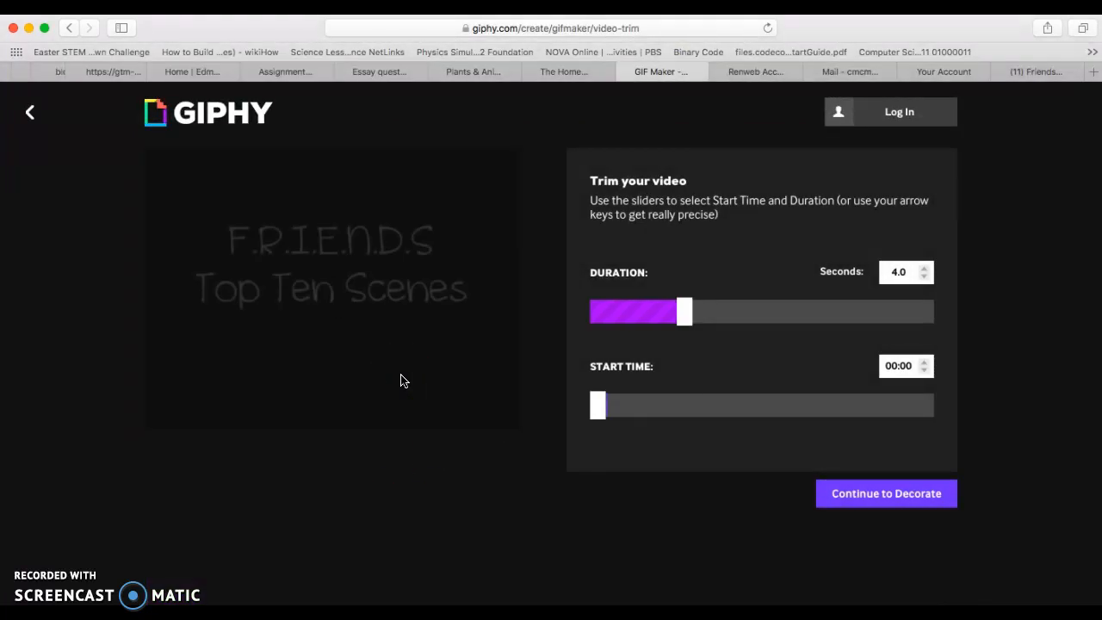
# - Trim the video to a duration of 1.3 seconds starting at 02:02 and continue to decorating
pyautogui.click(347, 381)
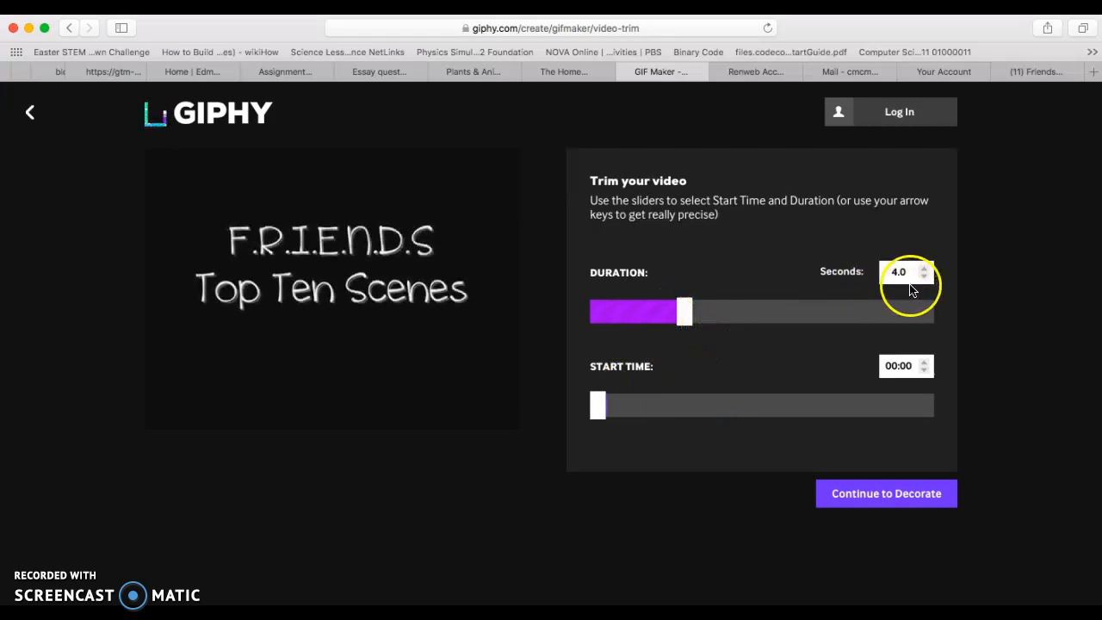
pyautogui.moveTo(687, 312); pyautogui.dragTo(624, 320)
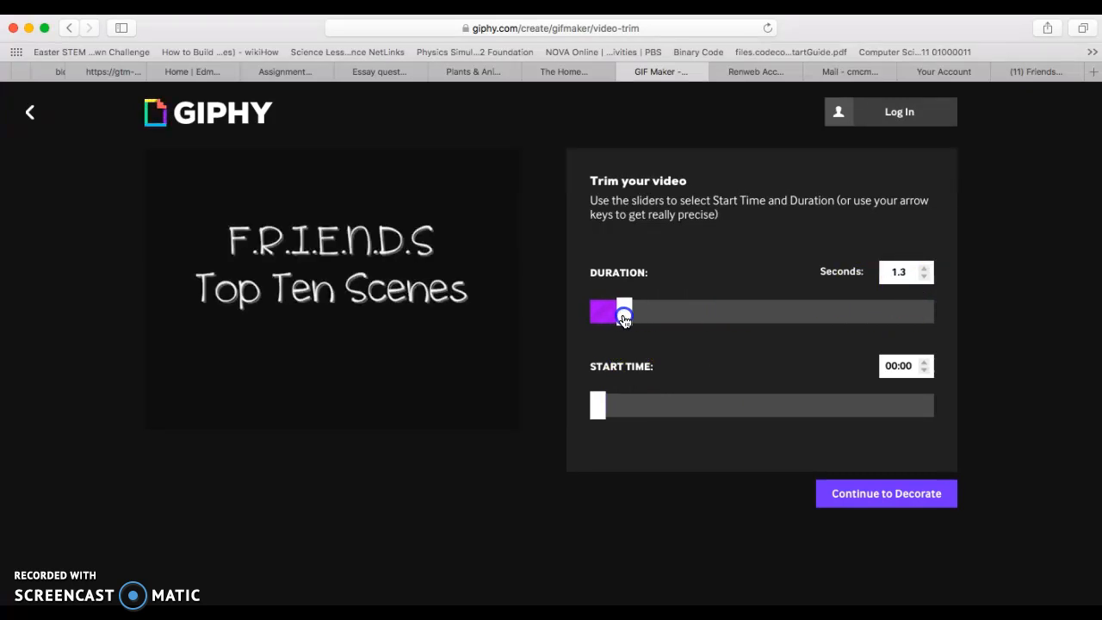
pyautogui.moveTo(605, 401)
pyautogui.mouseDown()
pyautogui.moveTo(598, 405)
pyautogui.moveTo(614, 414)
pyautogui.mouseUp()
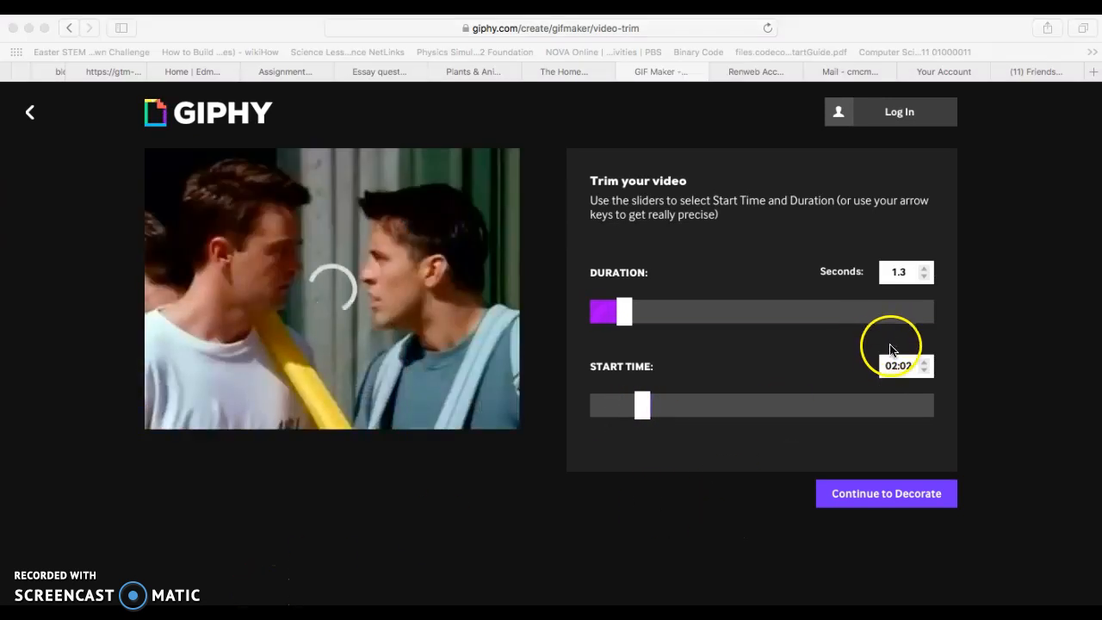
pyautogui.click(833, 502)
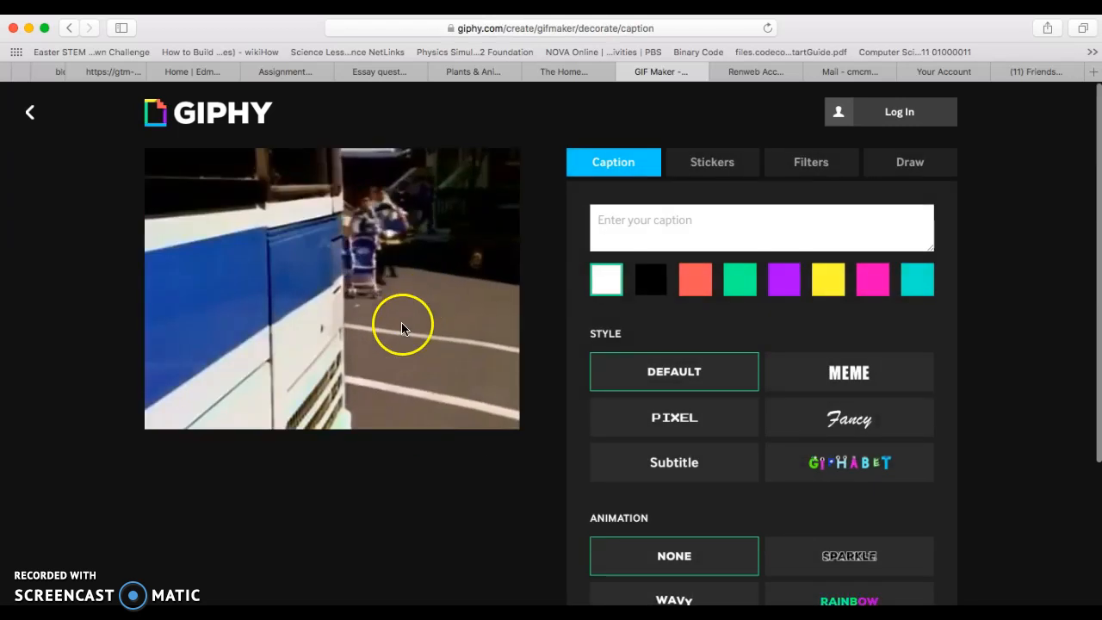
# - Enter the caption "When you realize you present to the administration in 5 minutes!" for the GIF
pyautogui.click(674, 221)
pyautogui.write('When you')
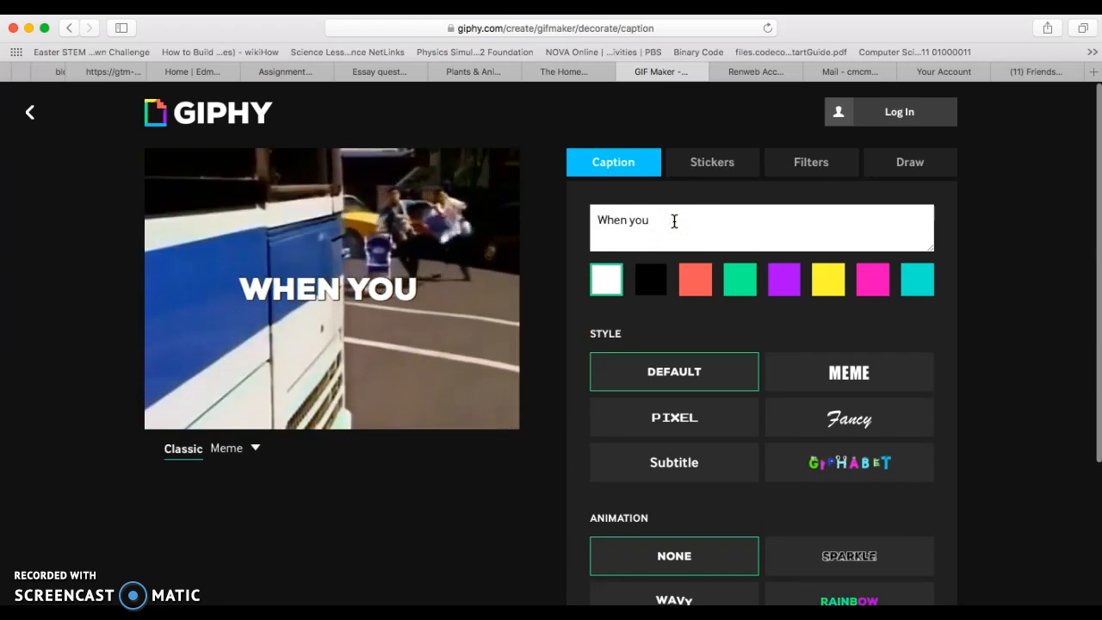
pyautogui.write(' realize yo')
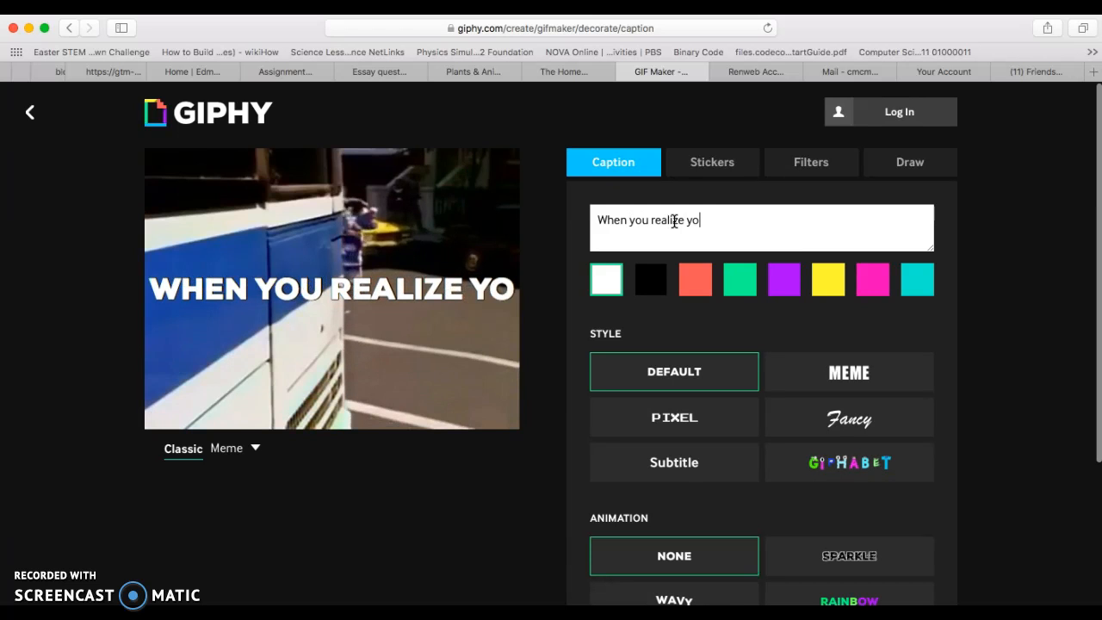
pyautogui.write('u present')
pyautogui.press('BackSpace')
pyautogui.write('n')
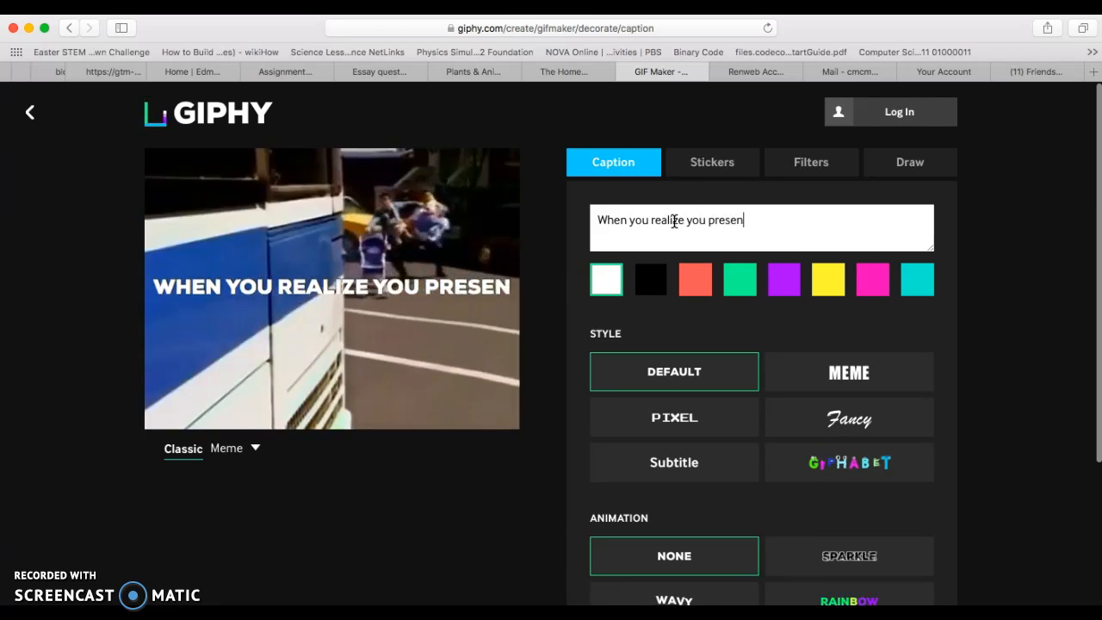
pyautogui.write('t to the a')
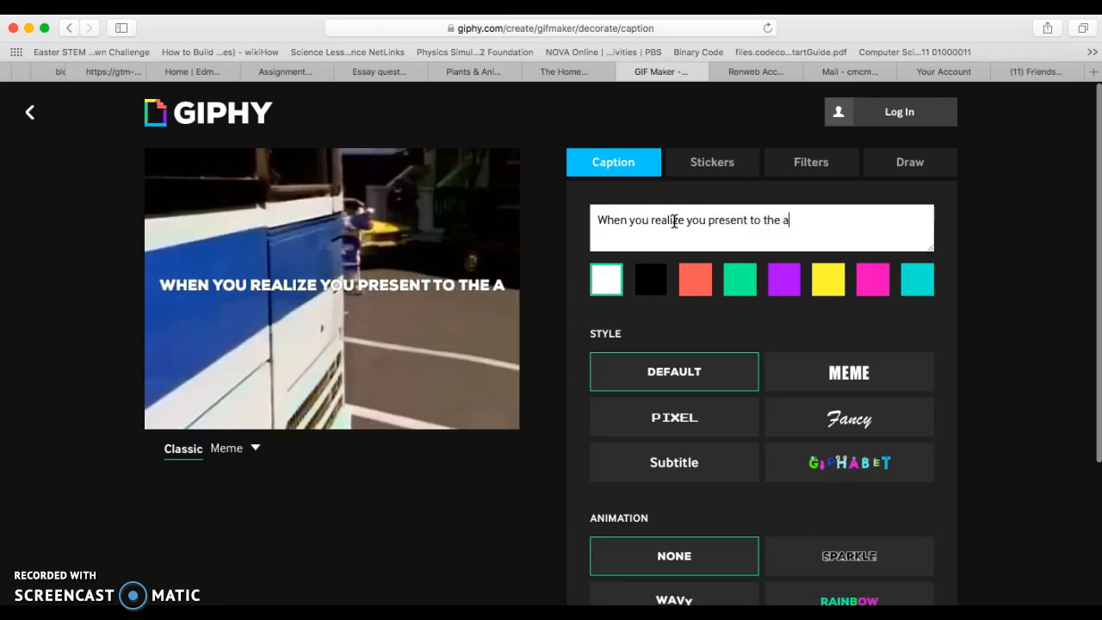
pyautogui.write('mind')
pyautogui.press('BackSpace')
pyautogui.press('BackSpace')
pyautogui.press('BackSpace')
pyautogui.write('dmi')
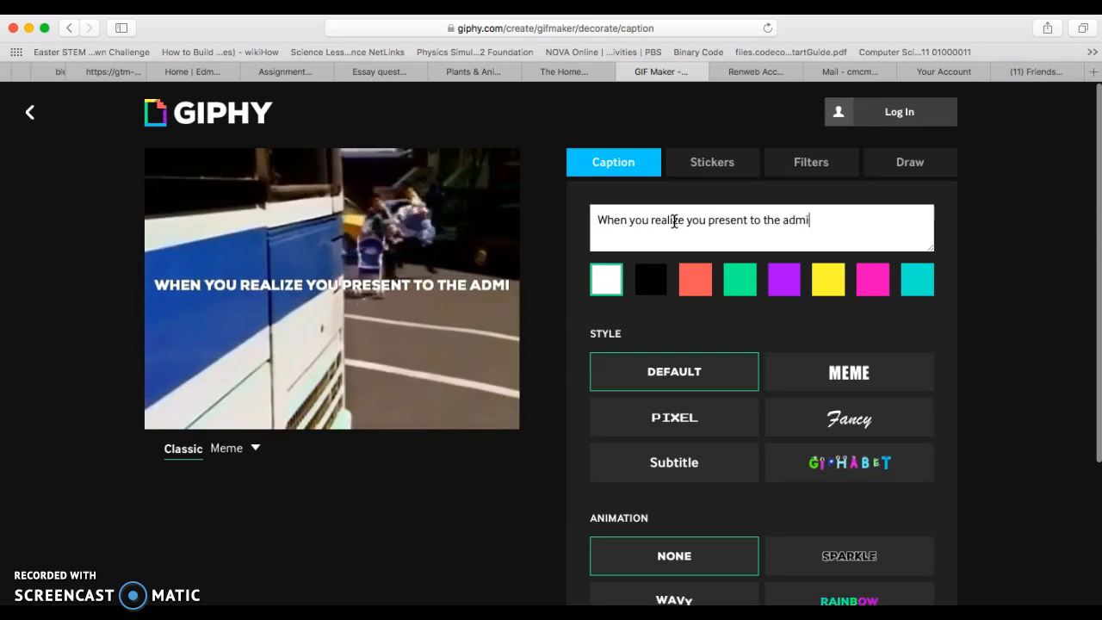
pyautogui.write('nistration in 5 minutes')
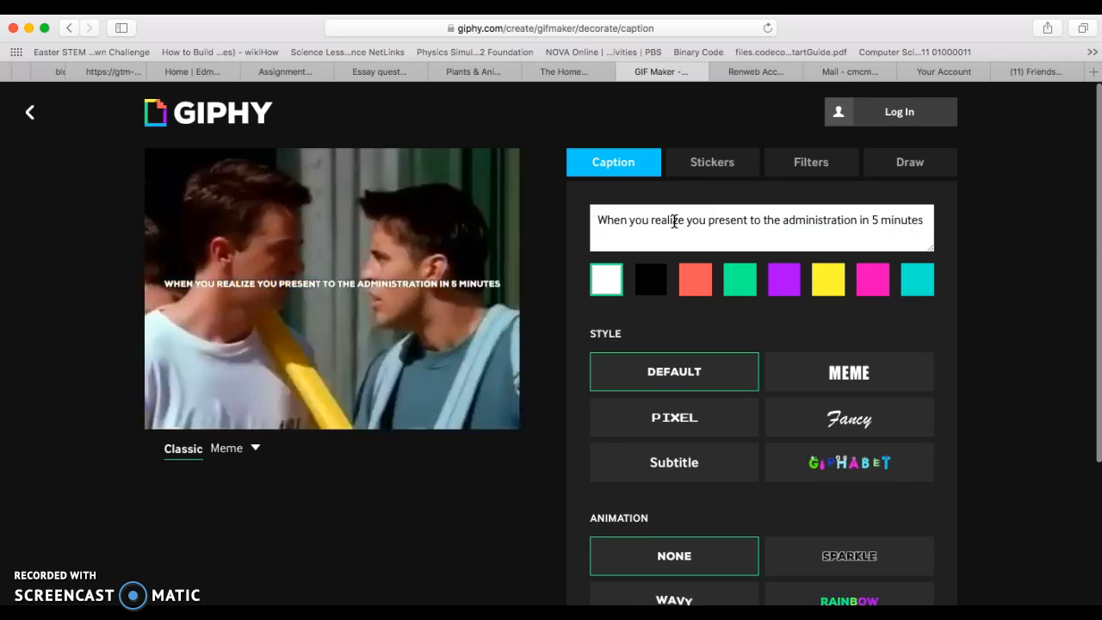
pyautogui.write('!')
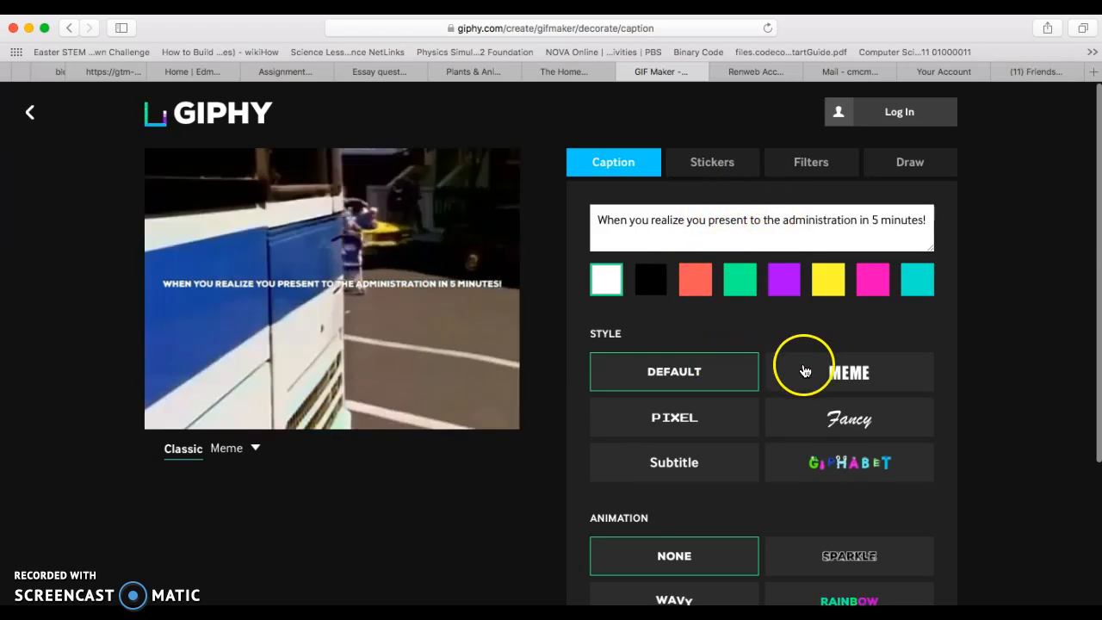
# - Try other caption colors and the Meme, Pixel and Fancy styles, returning to white and Default
pyautogui.click(921, 286)
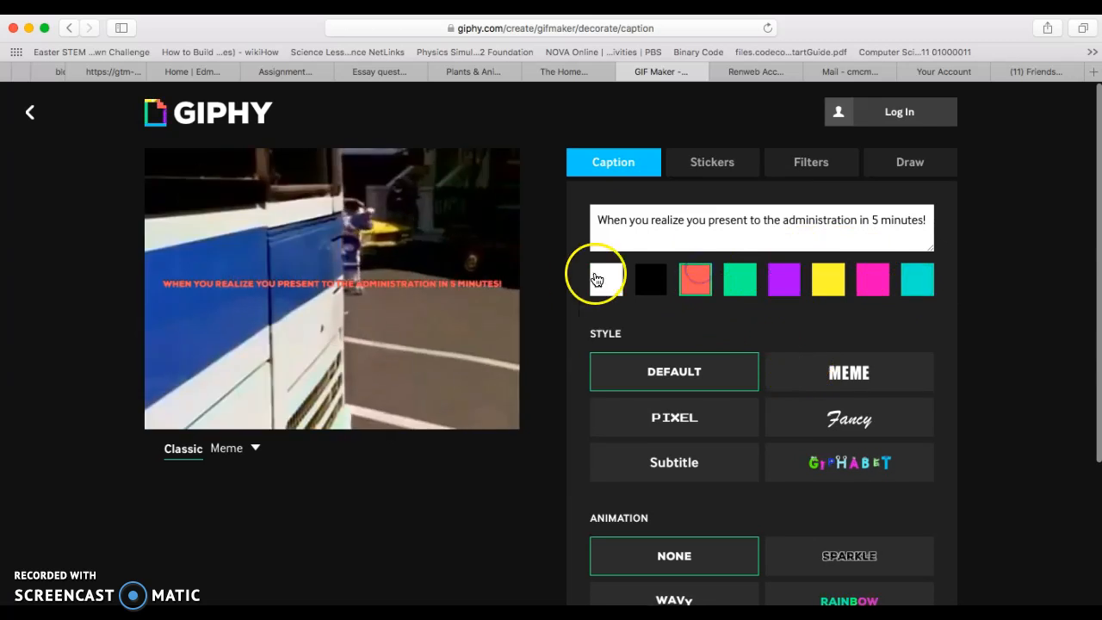
pyautogui.click(609, 287)
pyautogui.click(846, 370)
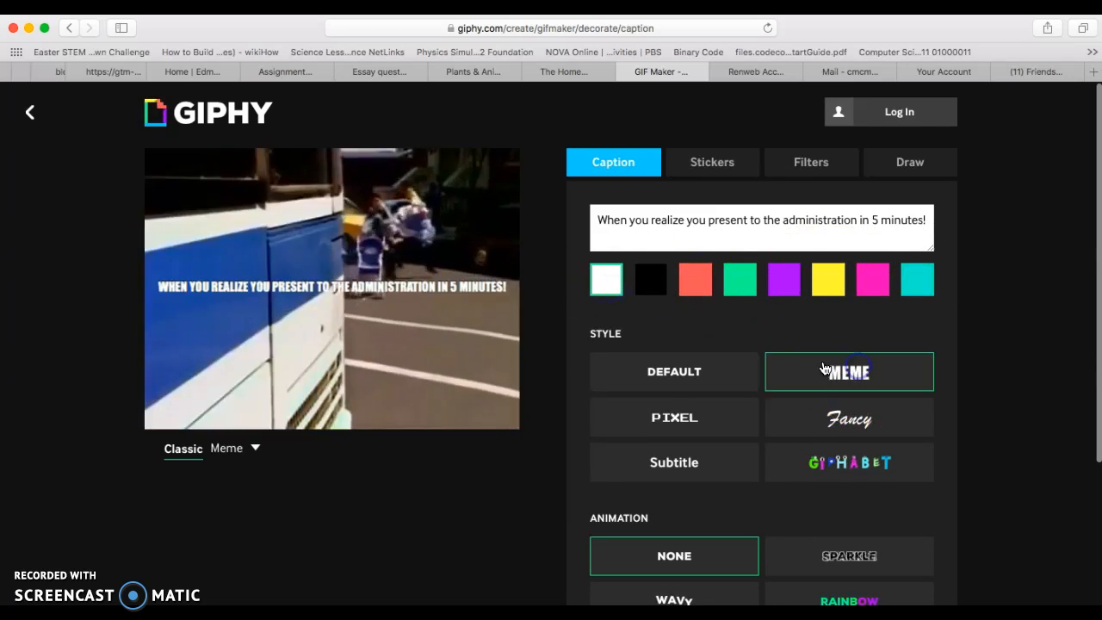
pyautogui.click(720, 418)
pyautogui.click(824, 430)
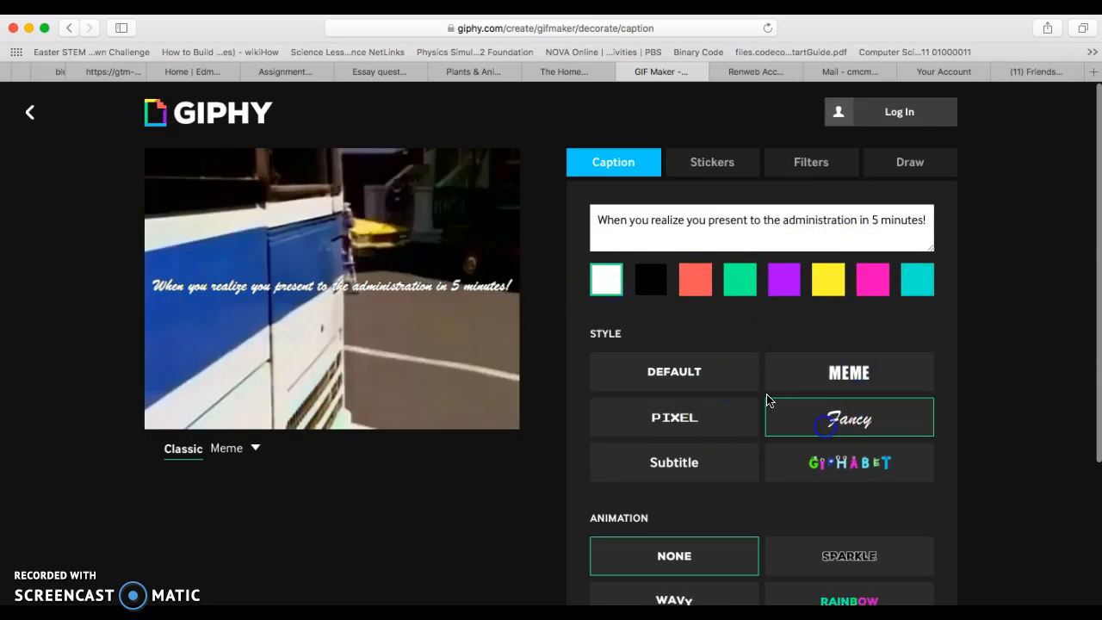
pyautogui.click(727, 384)
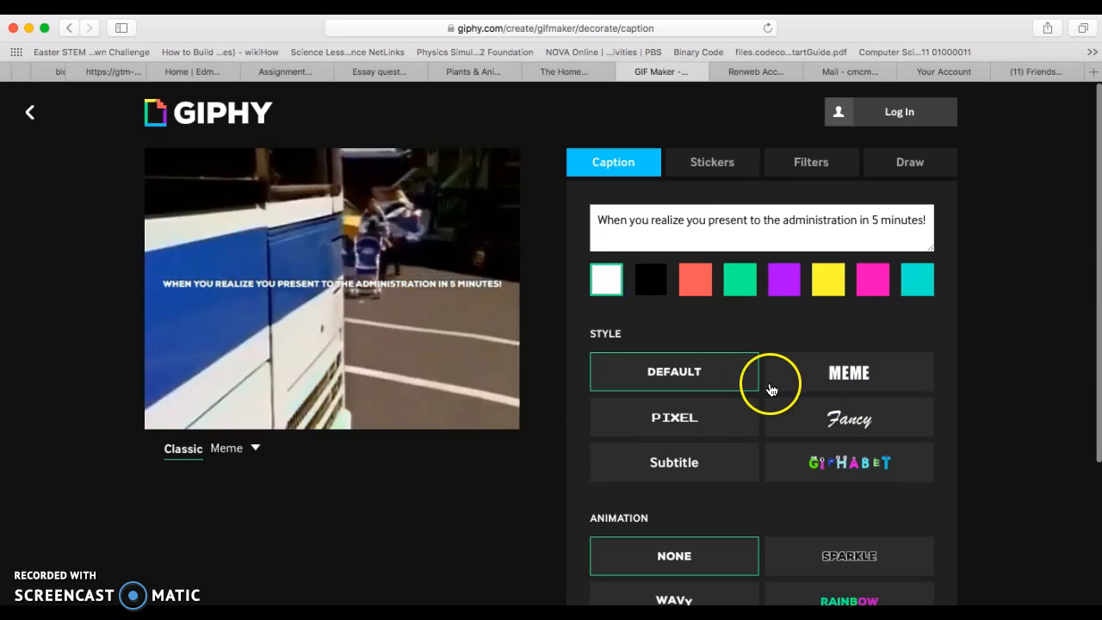
# - Try two of the caption animations and return the animation to None
pyautogui.scroll(-3, 652, 302)
pyautogui.scroll(-2, 649, 306)
pyautogui.click(681, 425)
pyautogui.click(812, 463)
pyautogui.click(660, 355)
# - Continue to the upload details and add the tag "runninglate" to the GIF
pyautogui.scroll(-1, 660, 353)
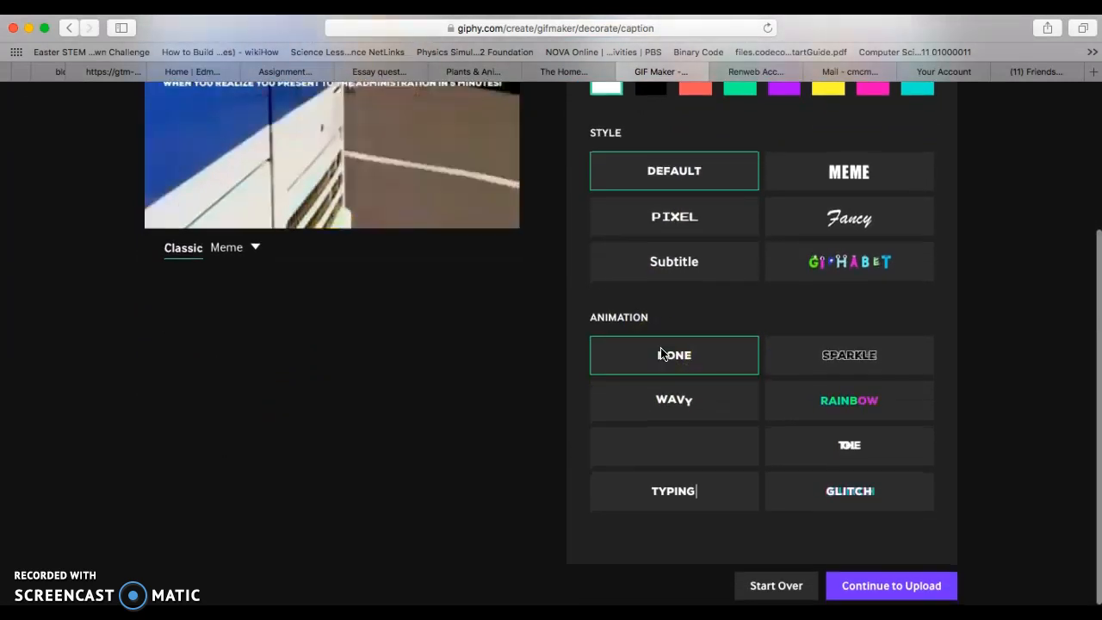
pyautogui.click(889, 585)
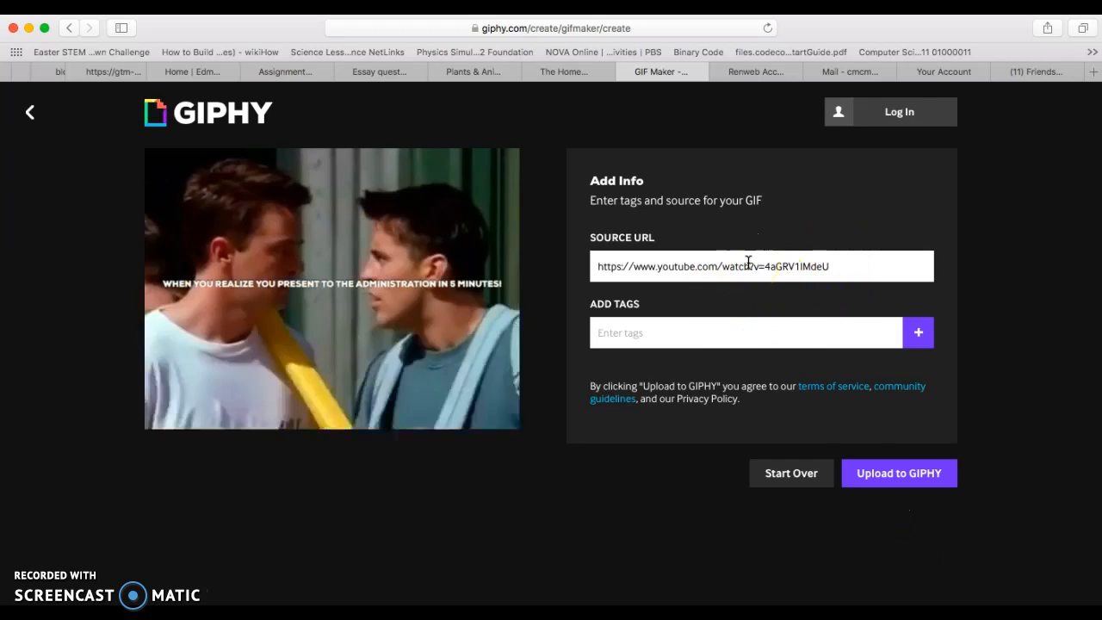
pyautogui.click(756, 266)
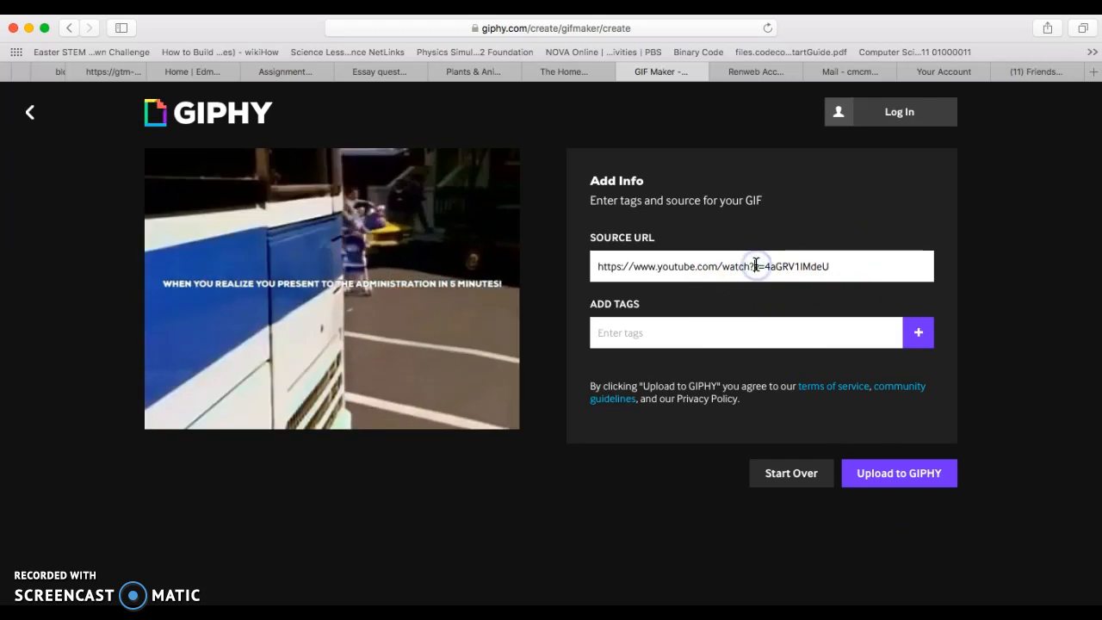
pyautogui.tripleClick(726, 267)
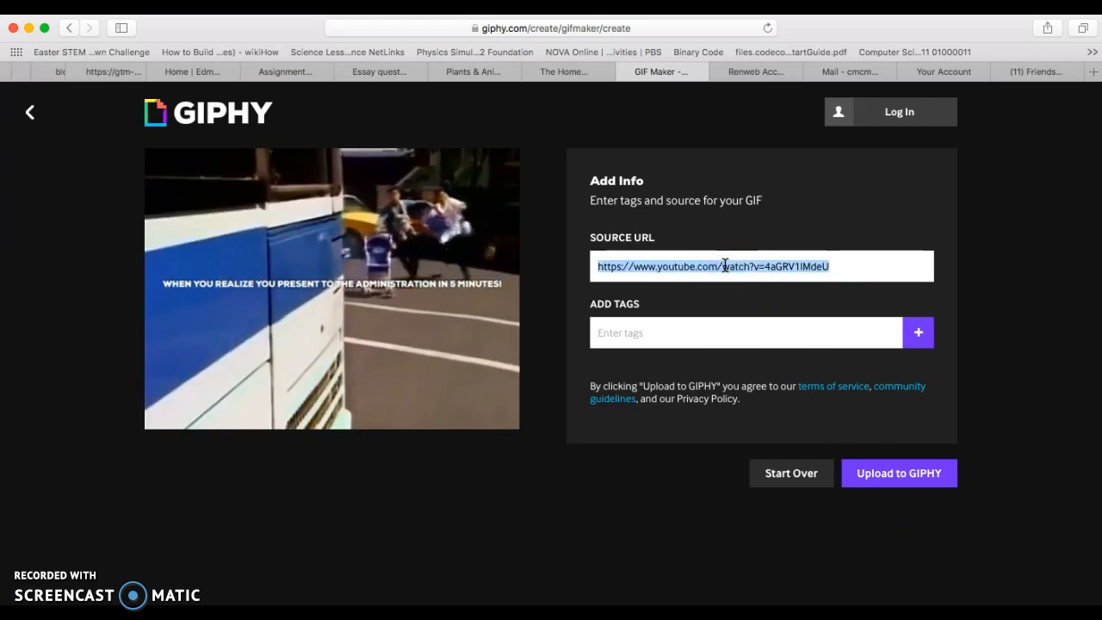
pyautogui.click(859, 335)
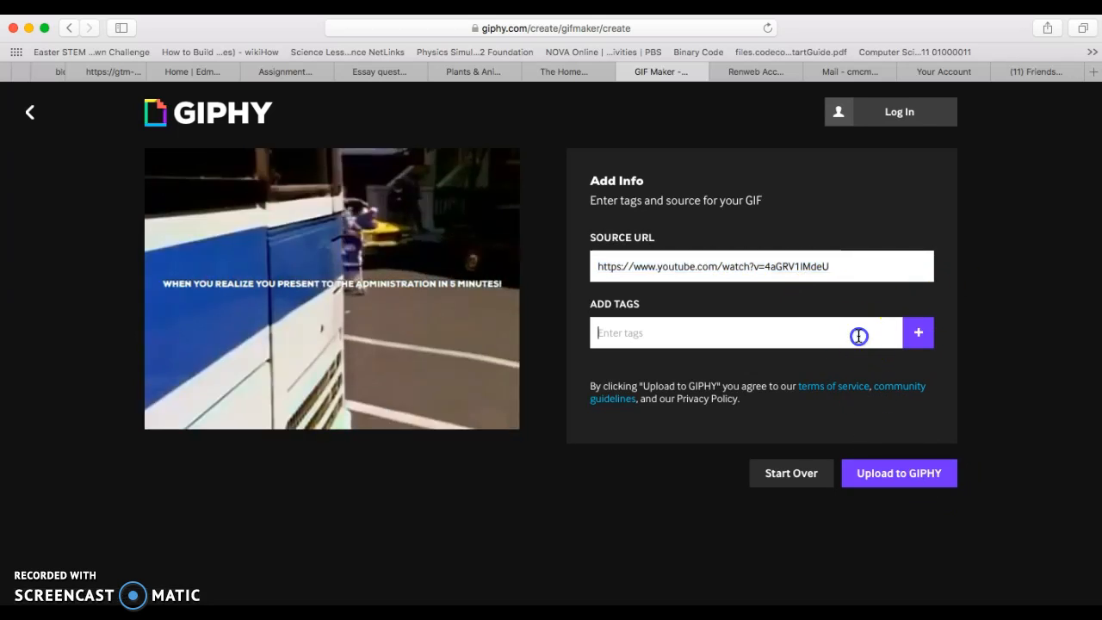
pyautogui.write('running')
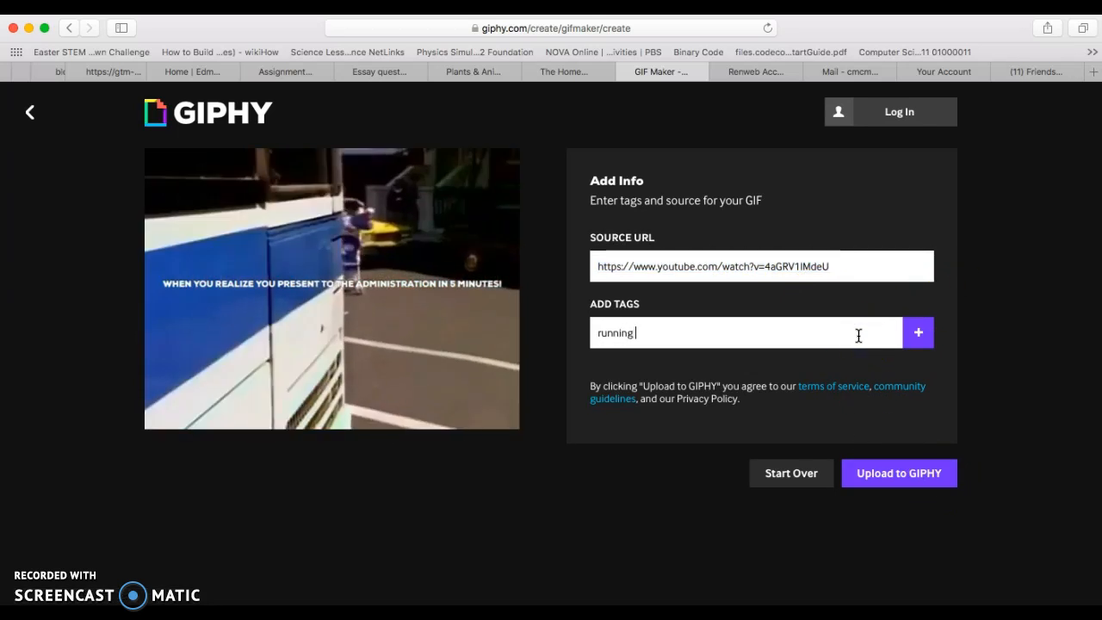
pyautogui.write('late')
pyautogui.press('Return')
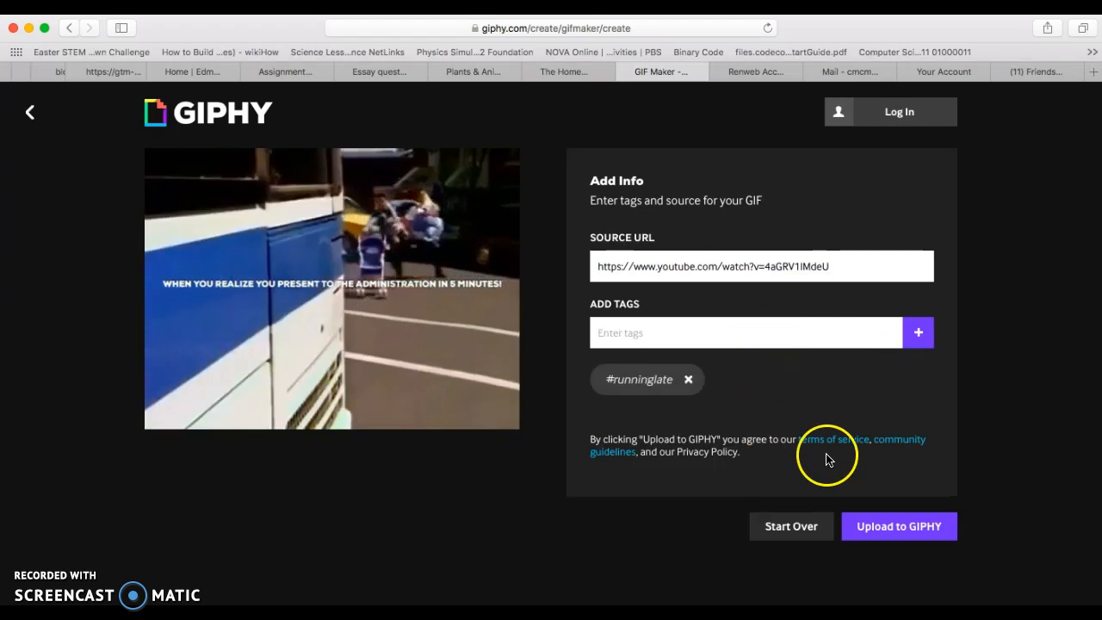
# - Upload the GIF to GIPHY and open its shareable links
pyautogui.click(867, 525)
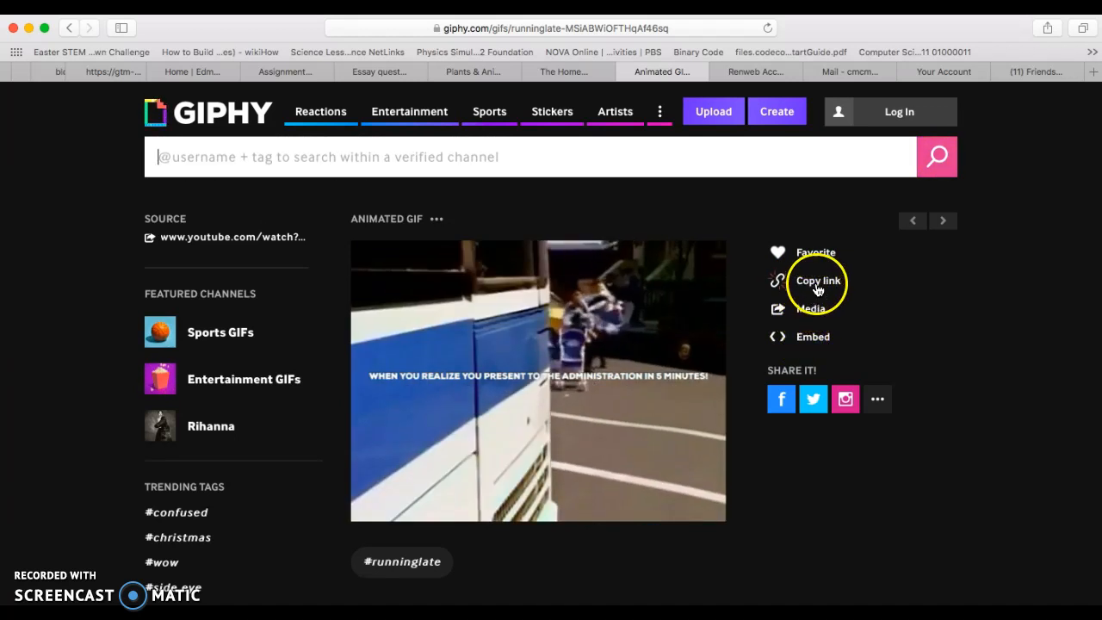
pyautogui.click(818, 284)
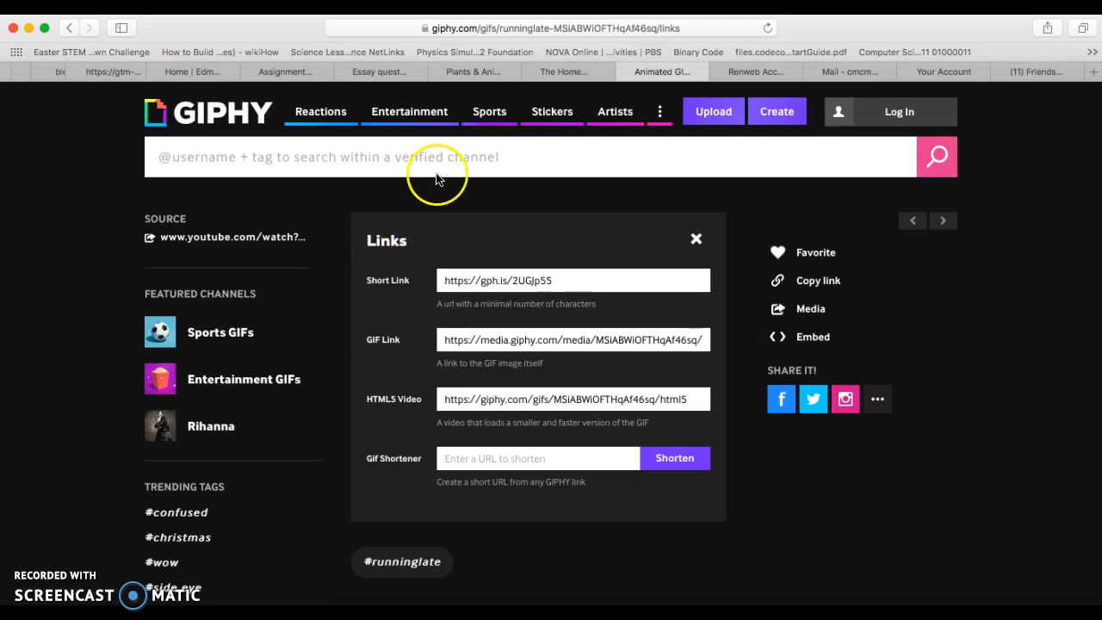
# - Switch to the 2019 STEM site in Google Sites and open its Pictures page for editing
pyautogui.hscroll(-5, 505, 72)
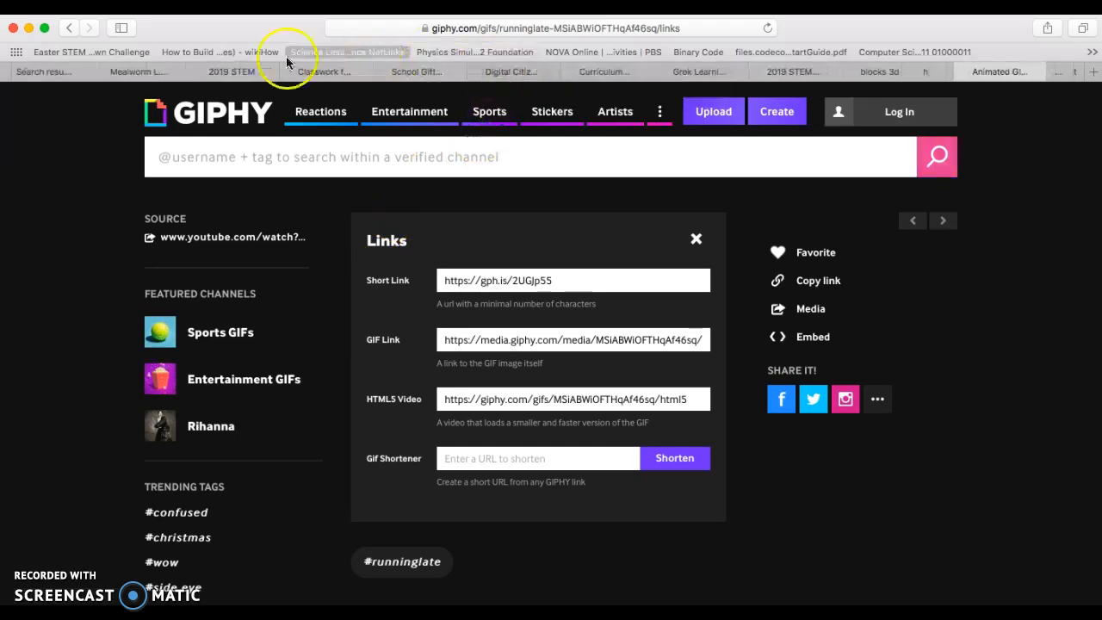
pyautogui.click(248, 76)
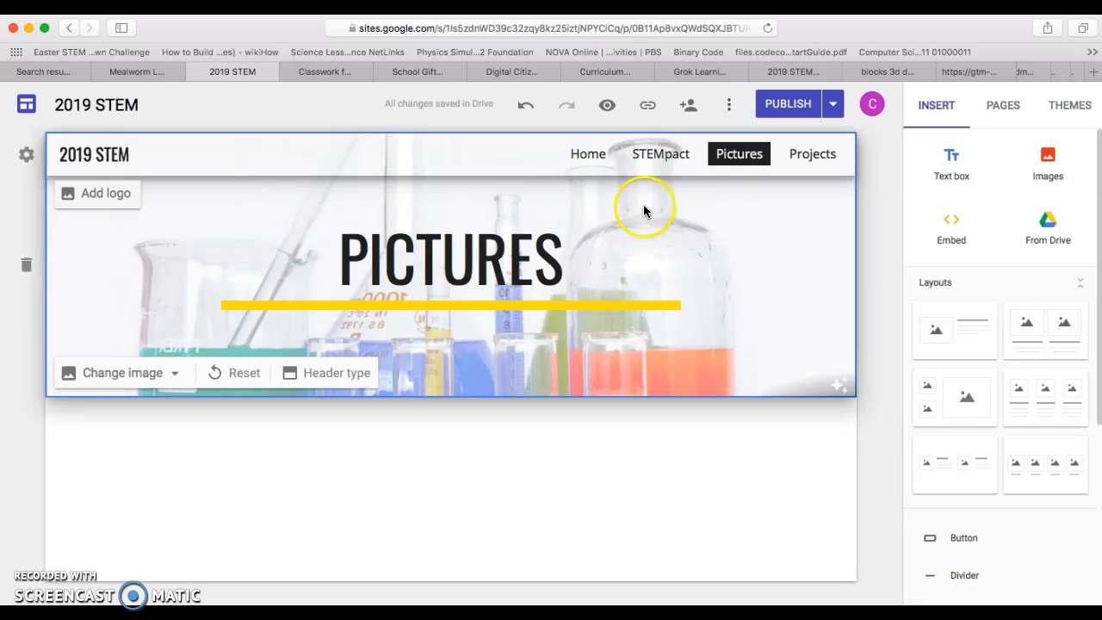
pyautogui.click(588, 155)
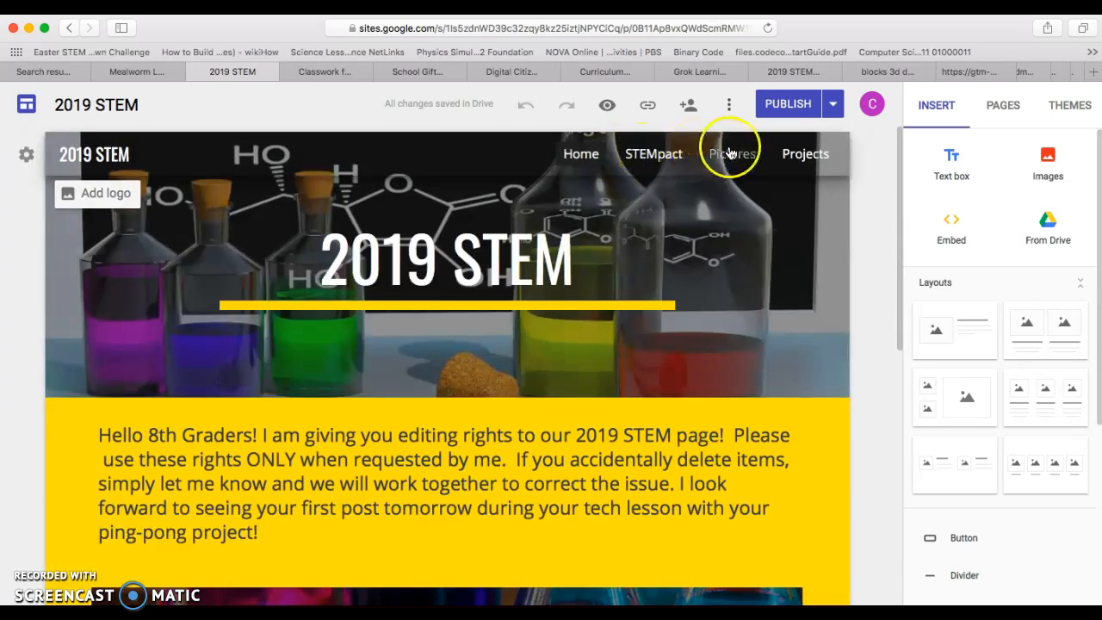
pyautogui.click(729, 154)
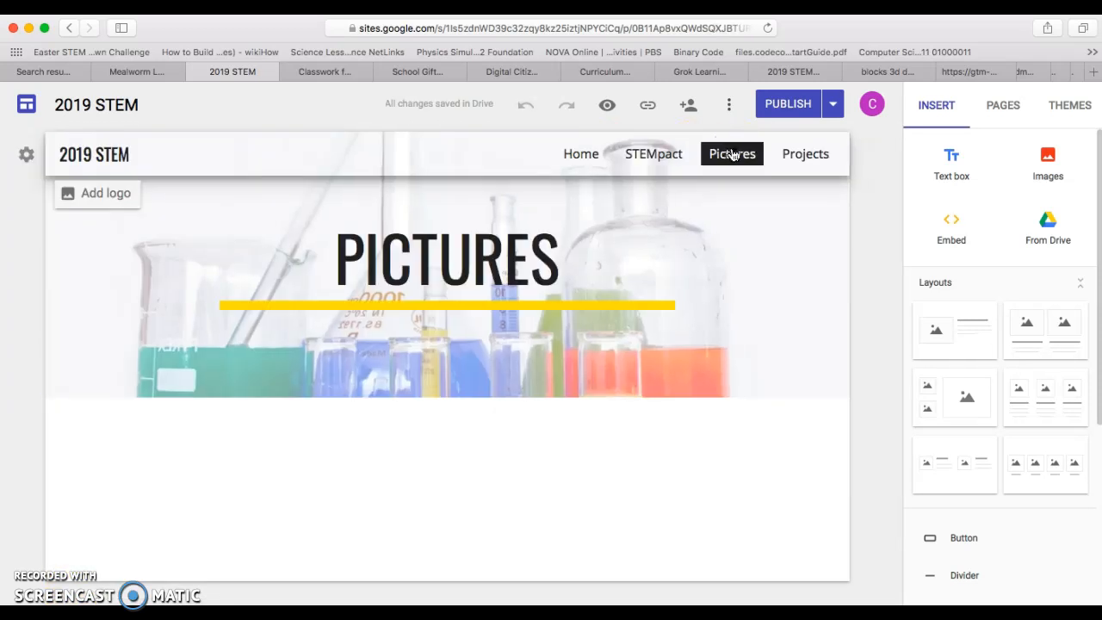
pyautogui.click(931, 255)
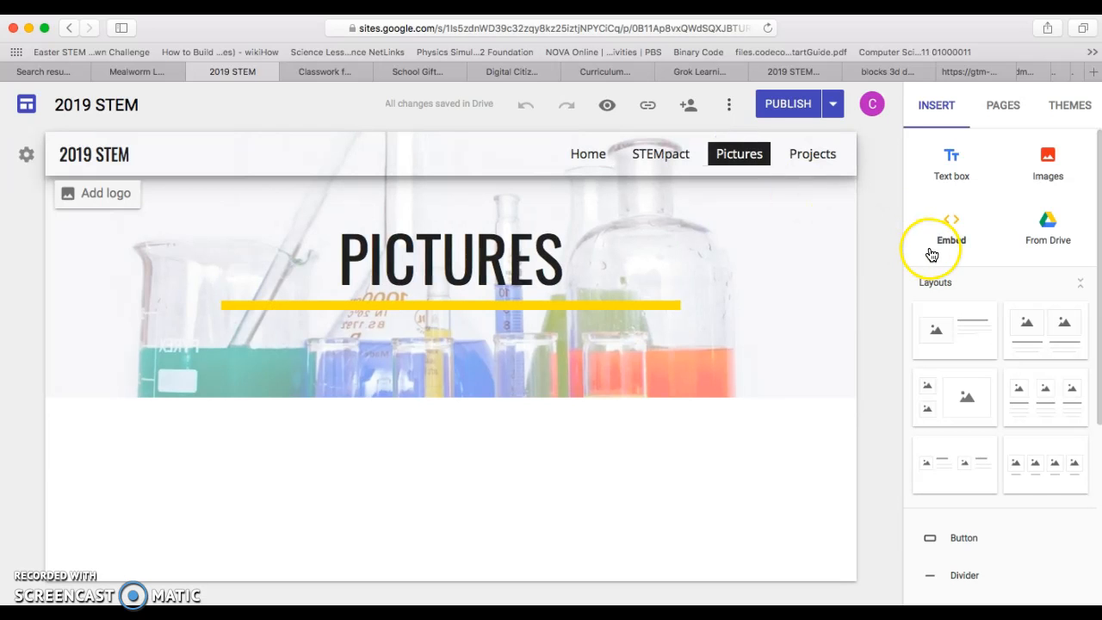
# - Start a web embed by URL on the Pictures page, try the YouTube link from the clipboard and clear it from the URL field
pyautogui.click(959, 217)
pyautogui.click(560, 357)
pyautogui.write('https://www.youtube.com/watch?v=4aGRV1lMdeU')
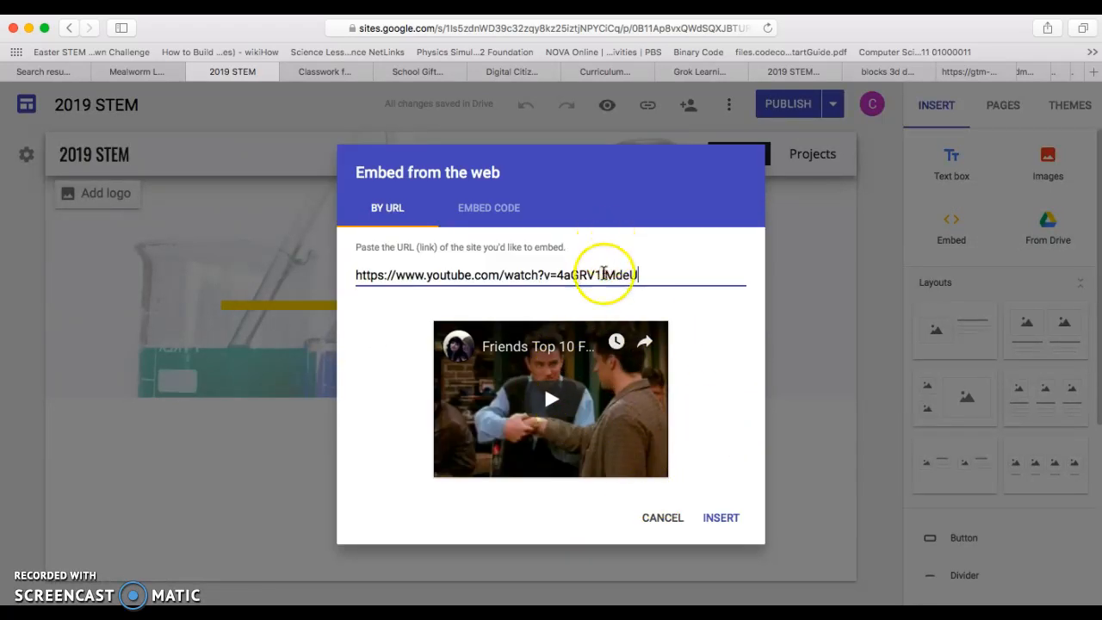
pyautogui.tripleClick(605, 274)
pyautogui.press('BackSpace')
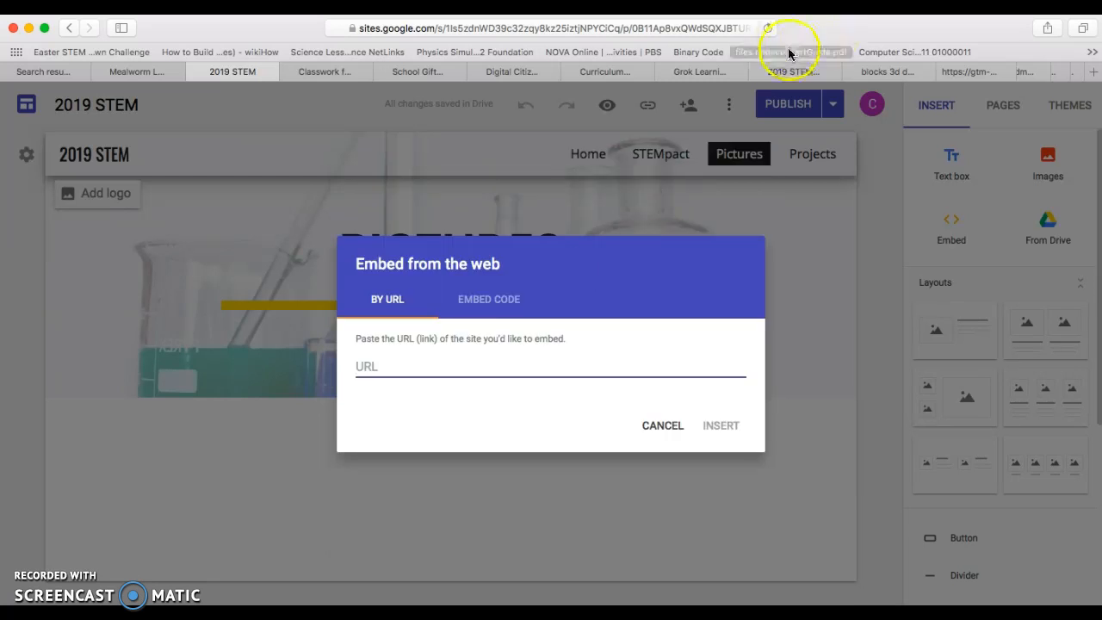
# - Switch to GIPHY and copy the uploaded GIF's GIF Link
pyautogui.hscroll(10, 786, 73)
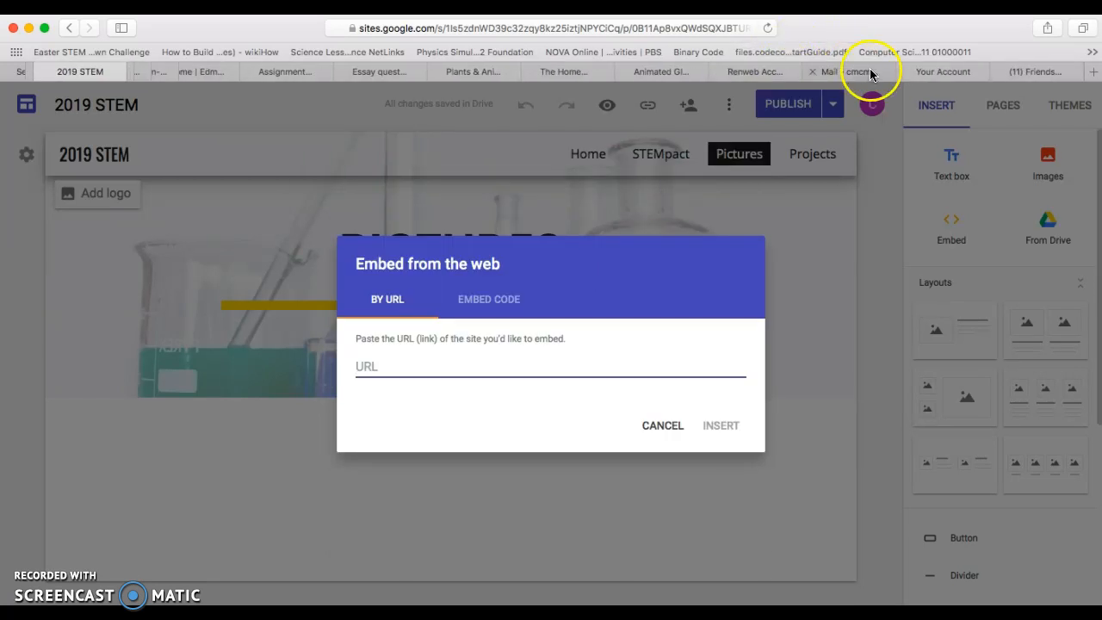
pyautogui.click(689, 73)
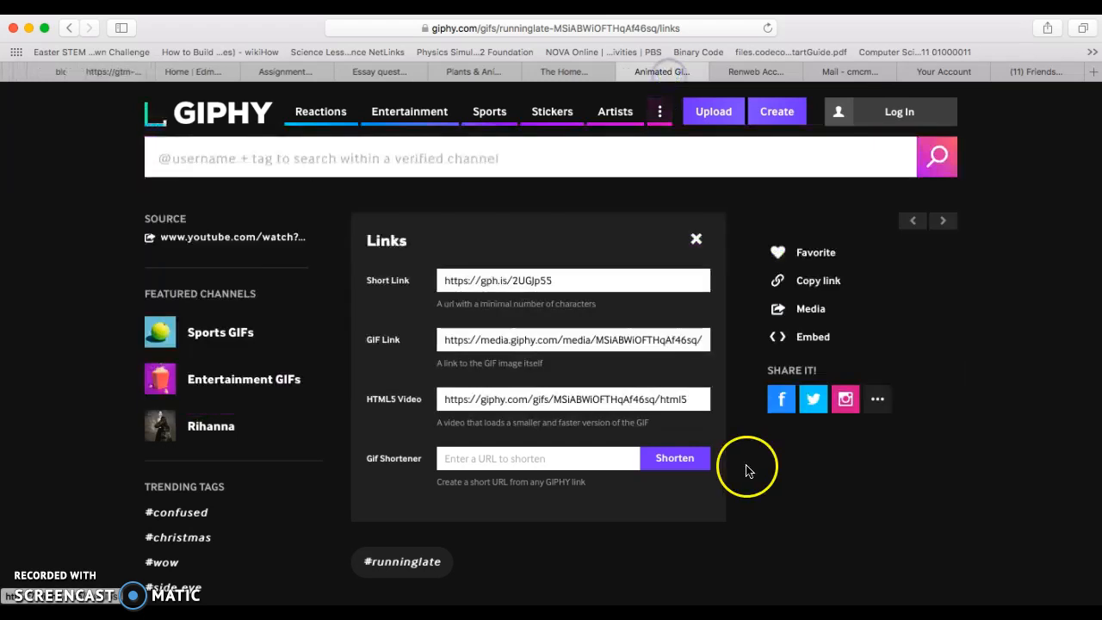
pyautogui.tripleClick(603, 340)
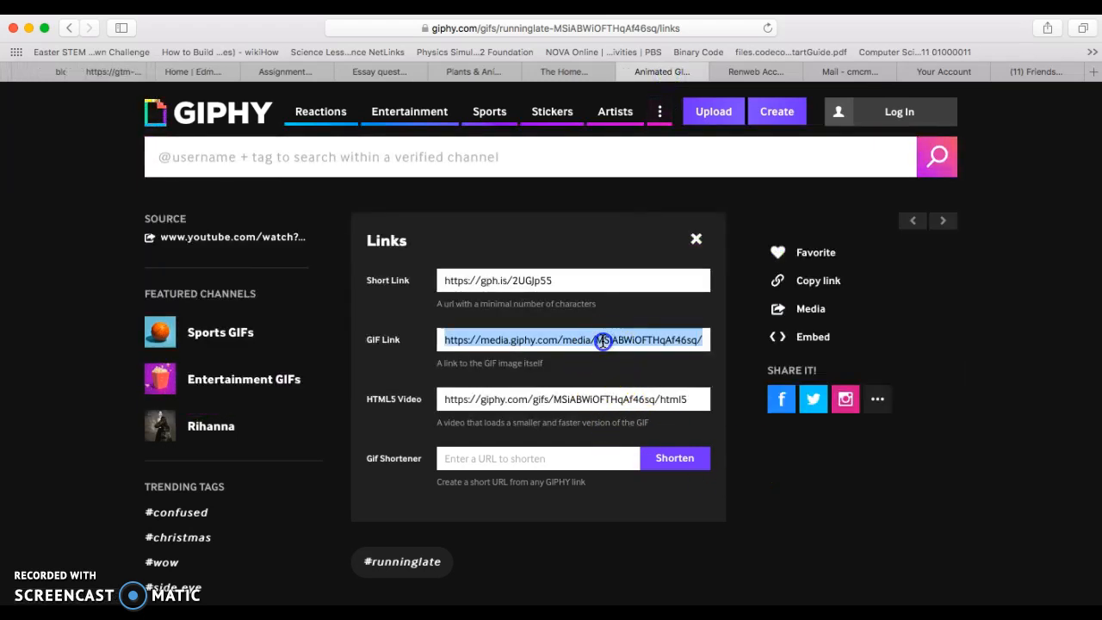
pyautogui.press('super+c')
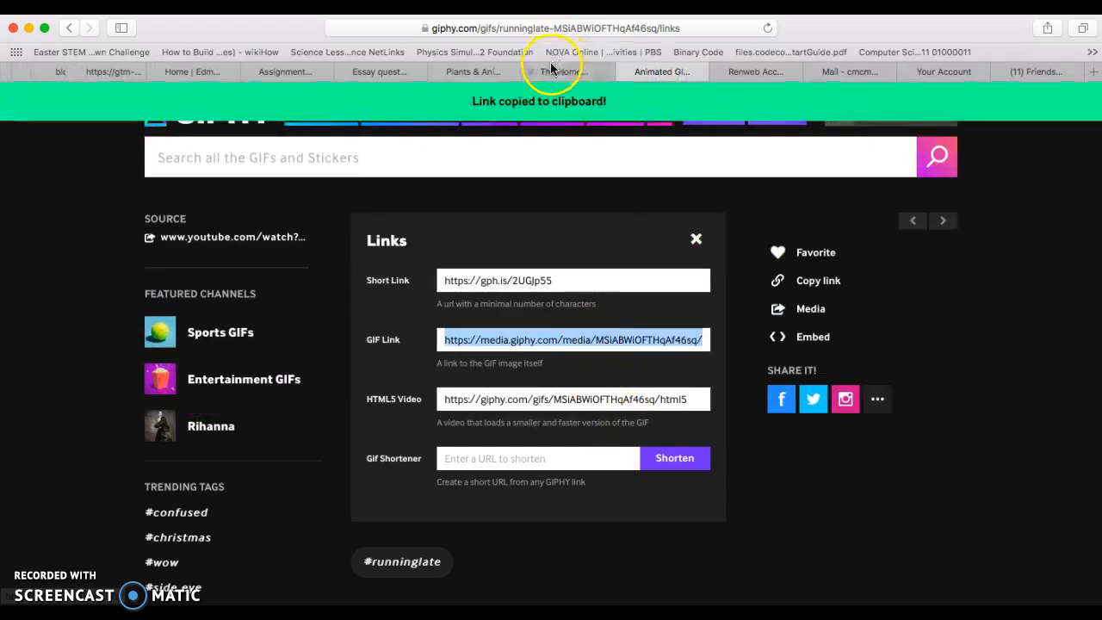
pyautogui.hscroll(-5, 551, 76)
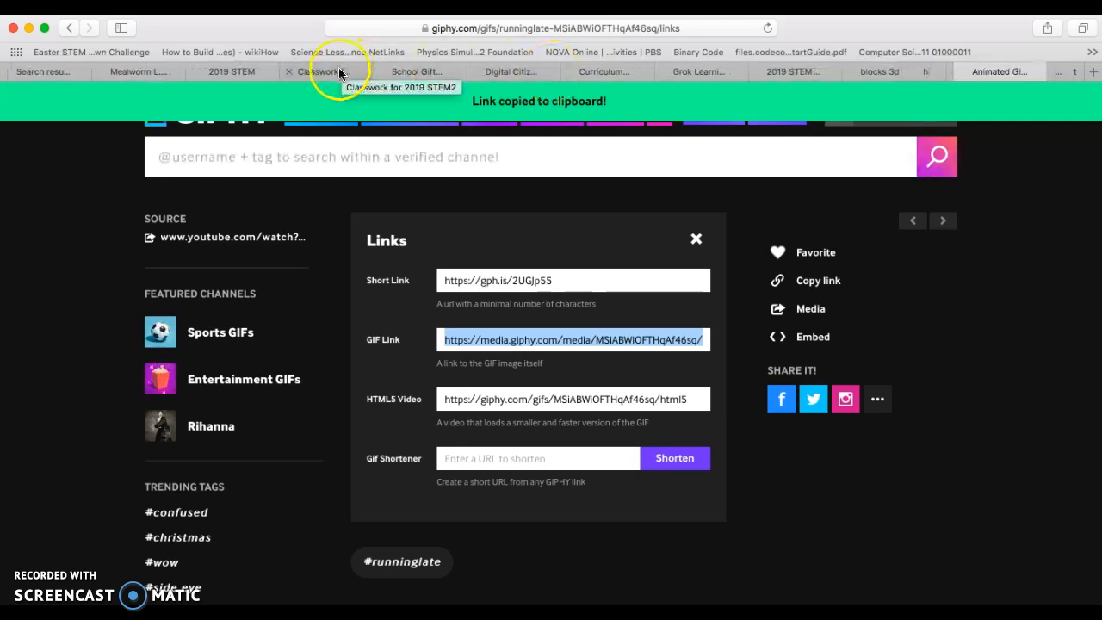
pyautogui.click(255, 72)
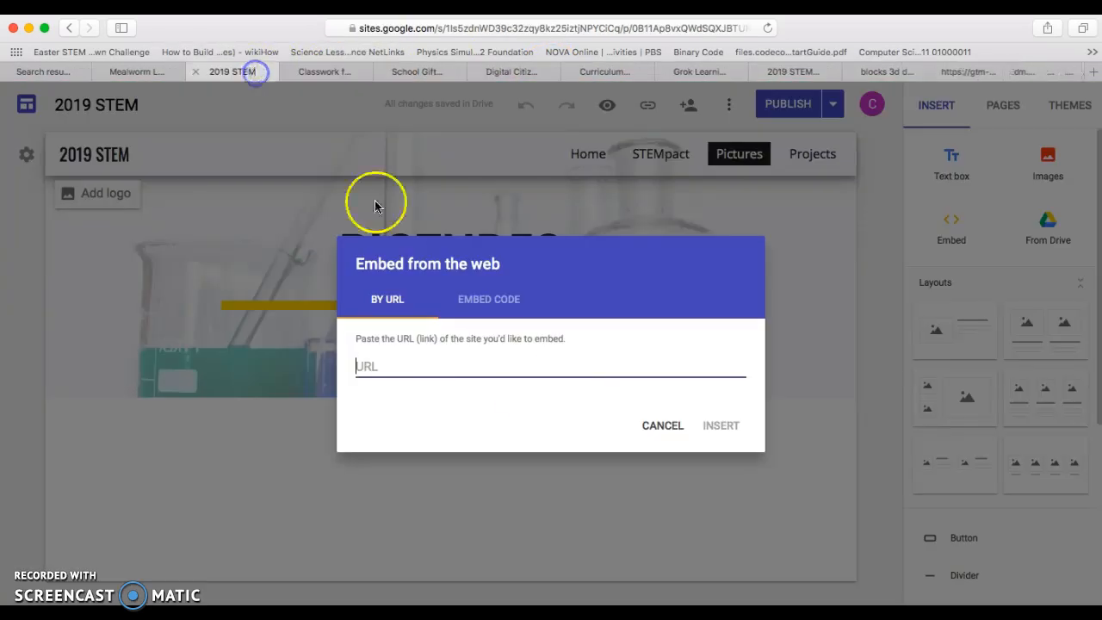
pyautogui.press('super+v')
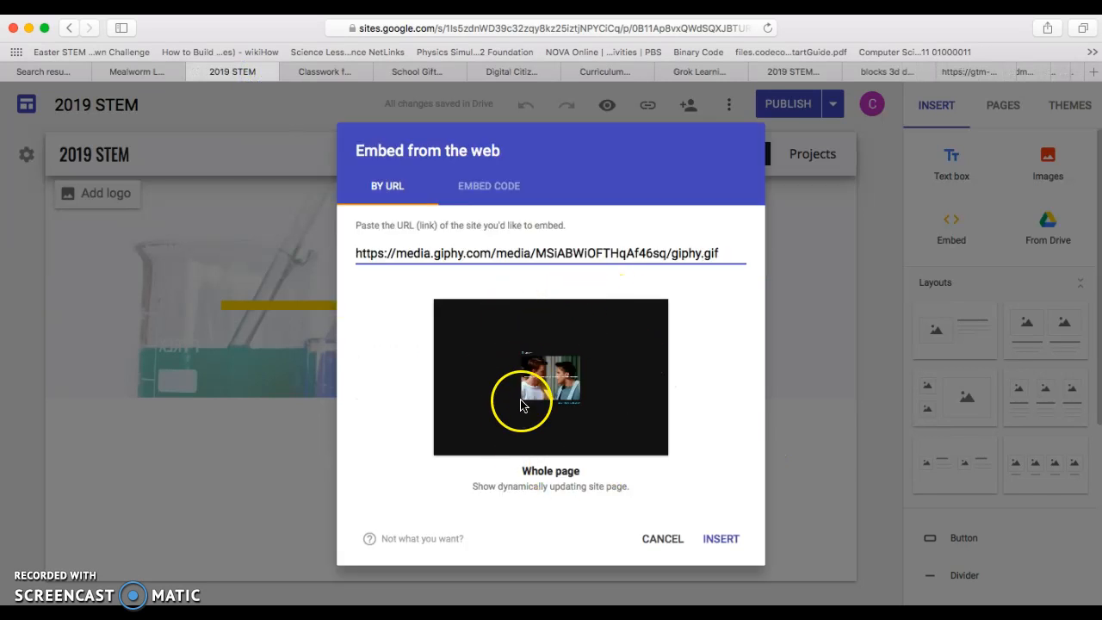
pyautogui.click(723, 542)
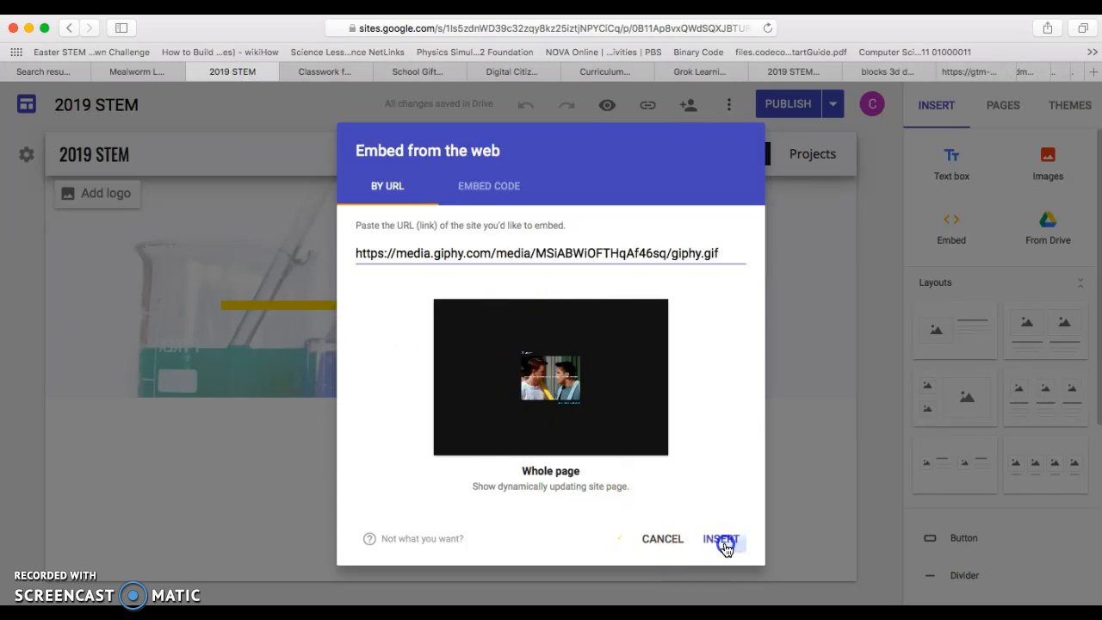
pyautogui.scroll(-3, 564, 372)
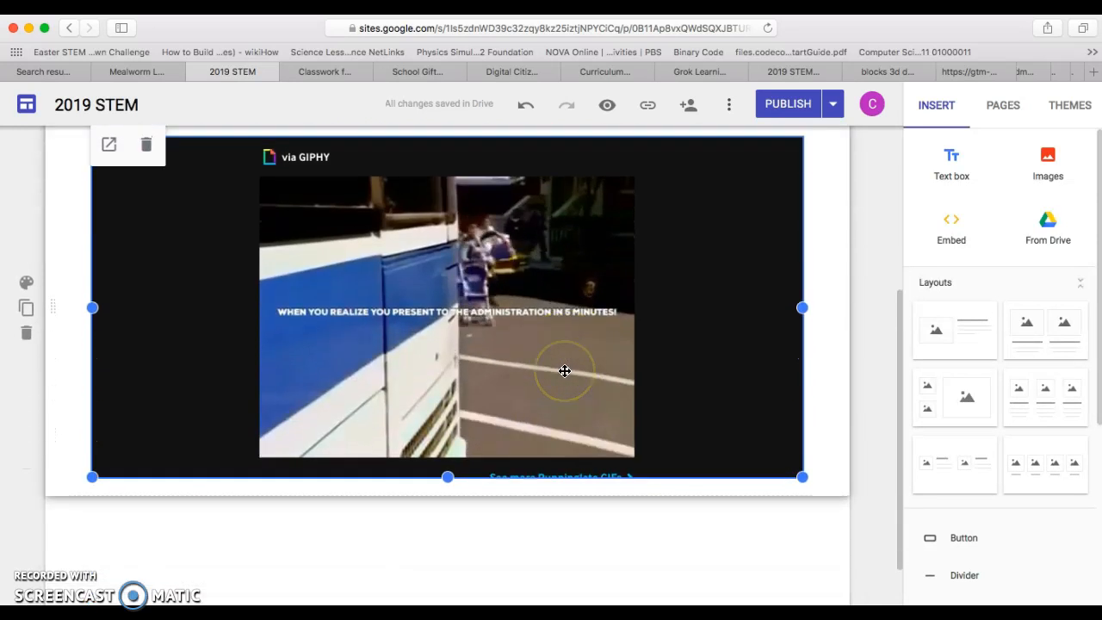
pyautogui.scroll(2, 224, 204)
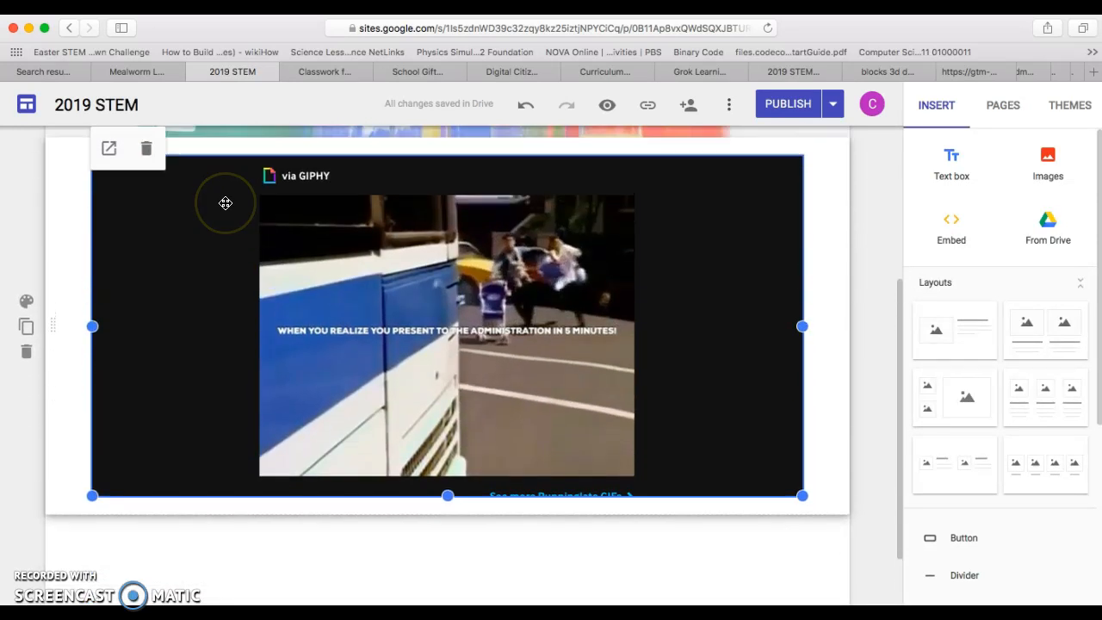